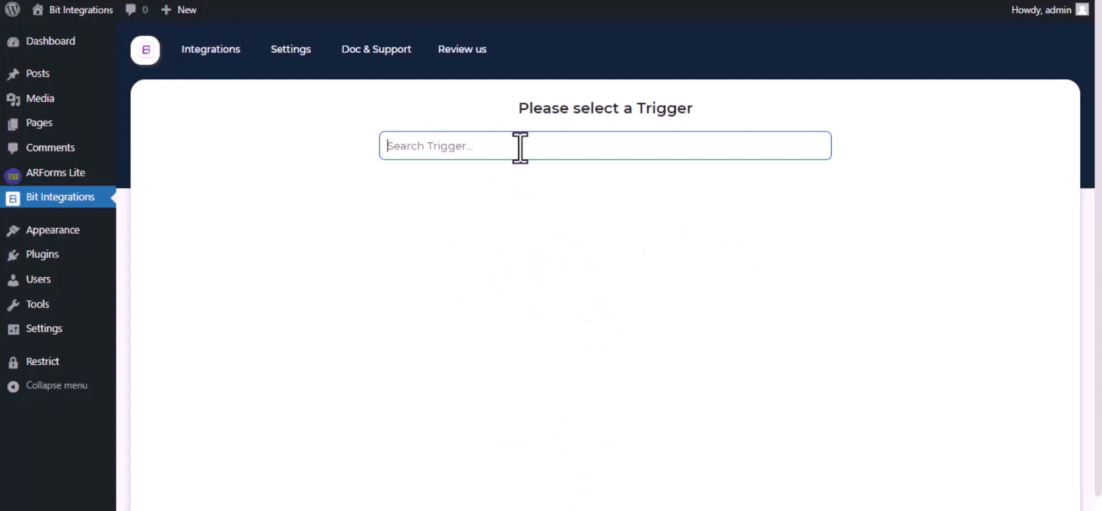
Step: Search 'Arf' and set ARForm's Contact Form as the flow trigger, then continue
text(A)
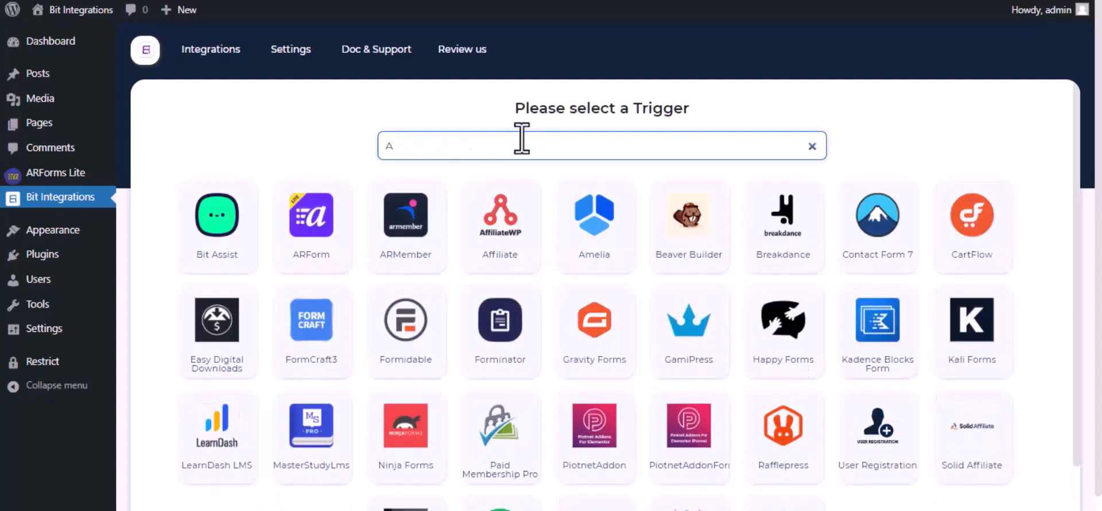
text(rfo)
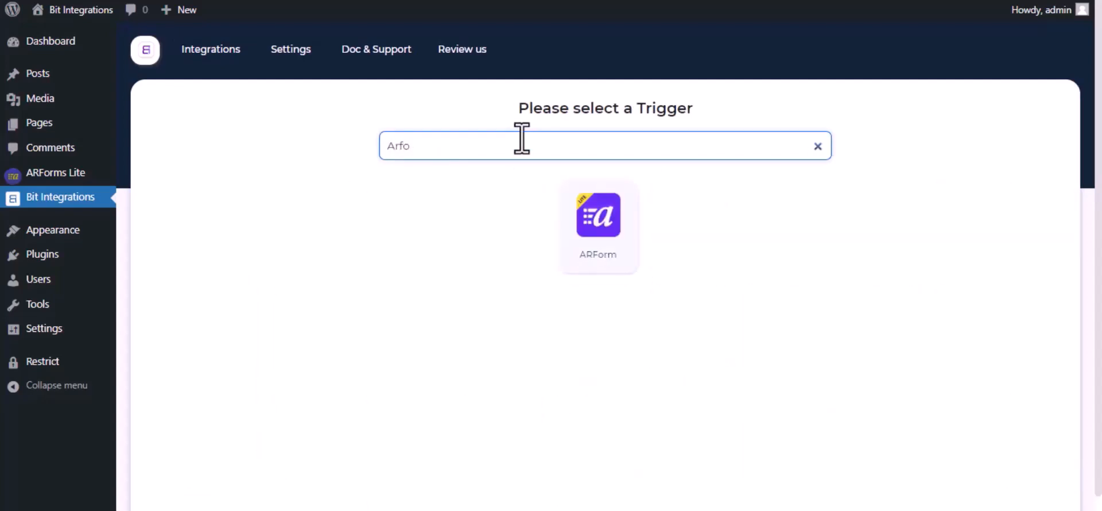
click(614, 226)
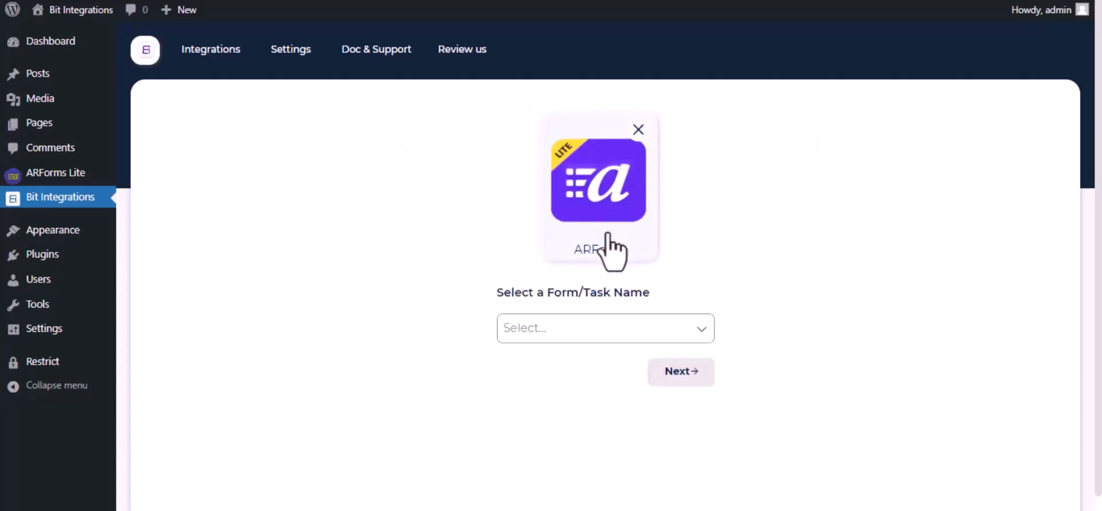
click(615, 332)
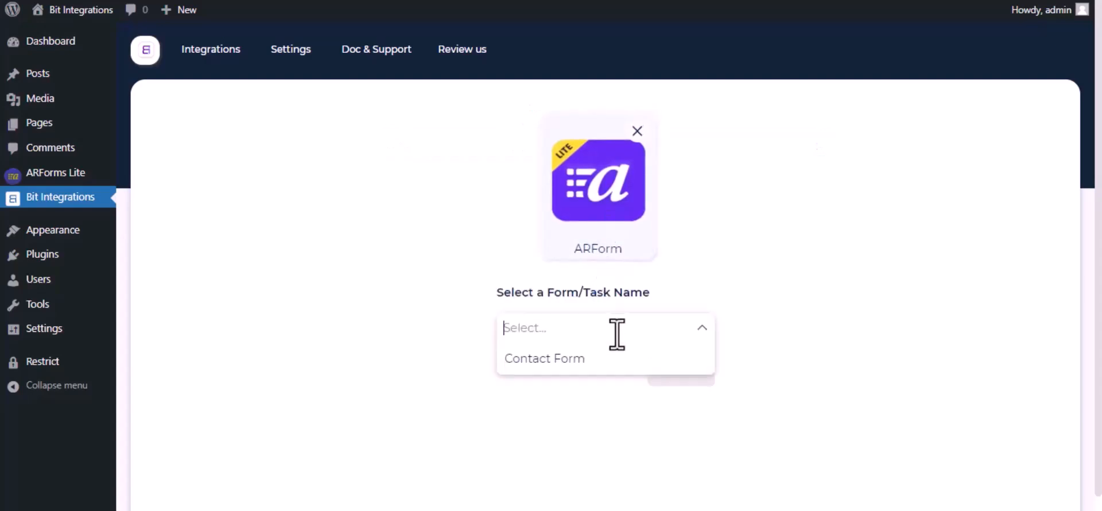
click(589, 358)
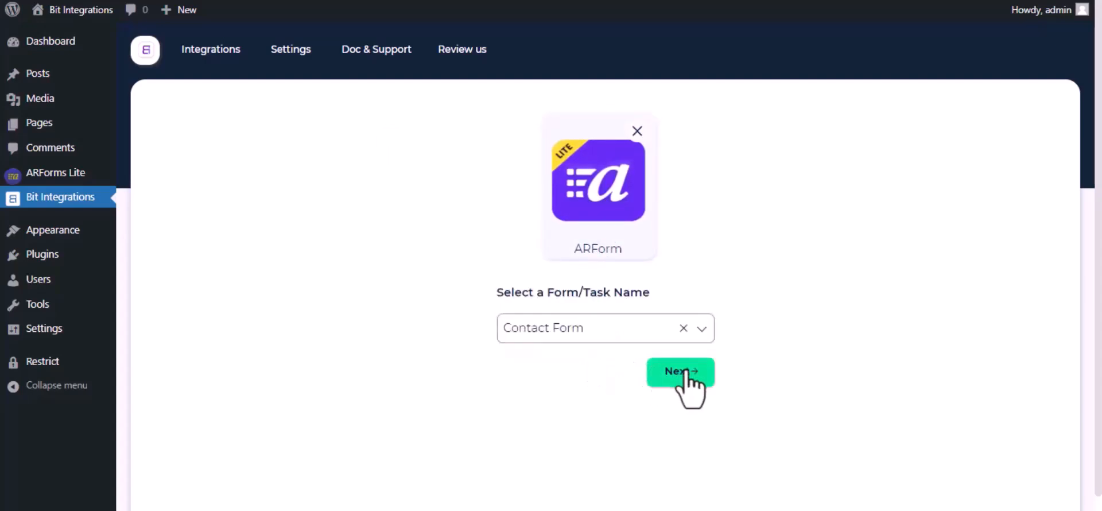
click(685, 371)
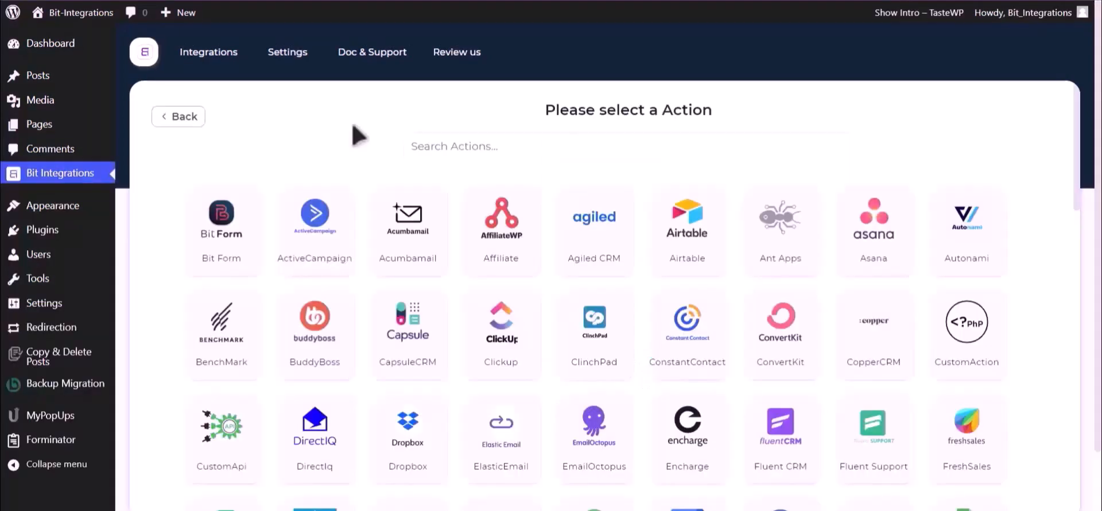
Step: Choose Google Drive as the action and follow its Google API Console link for credentials
click(563, 138)
text(Goog)
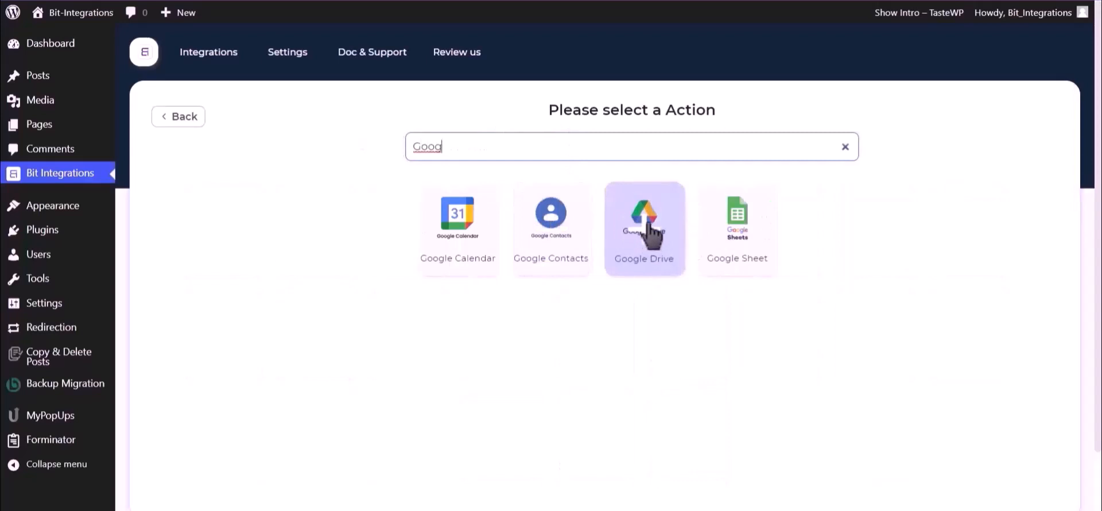
click(637, 242)
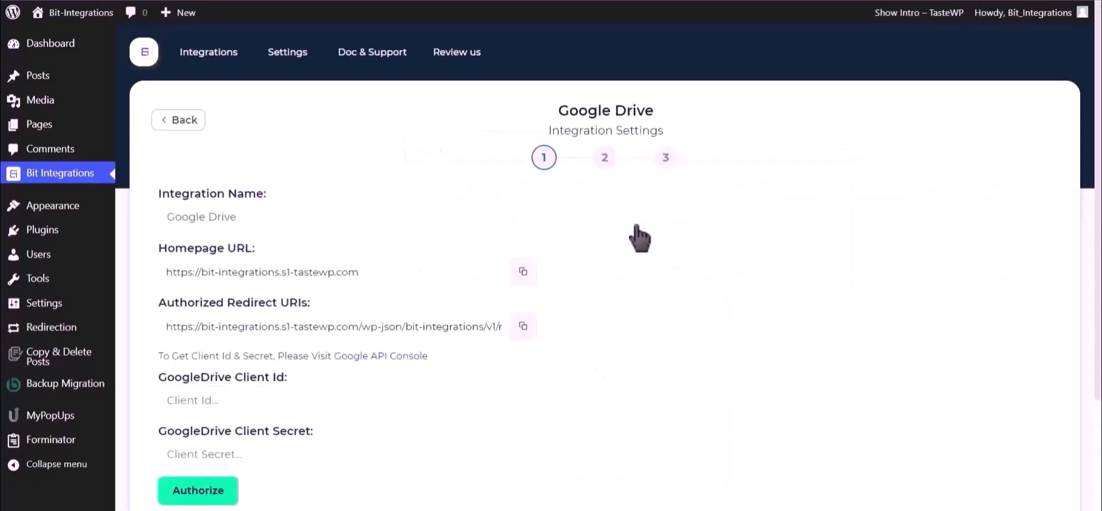
scroll(637, 236, down, 2)
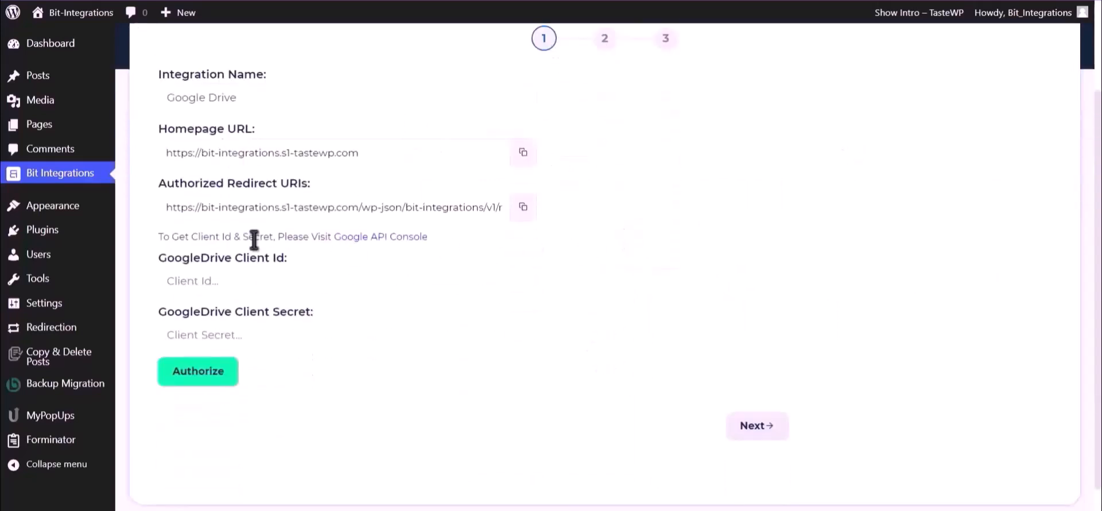
drag(158, 237, 331, 240)
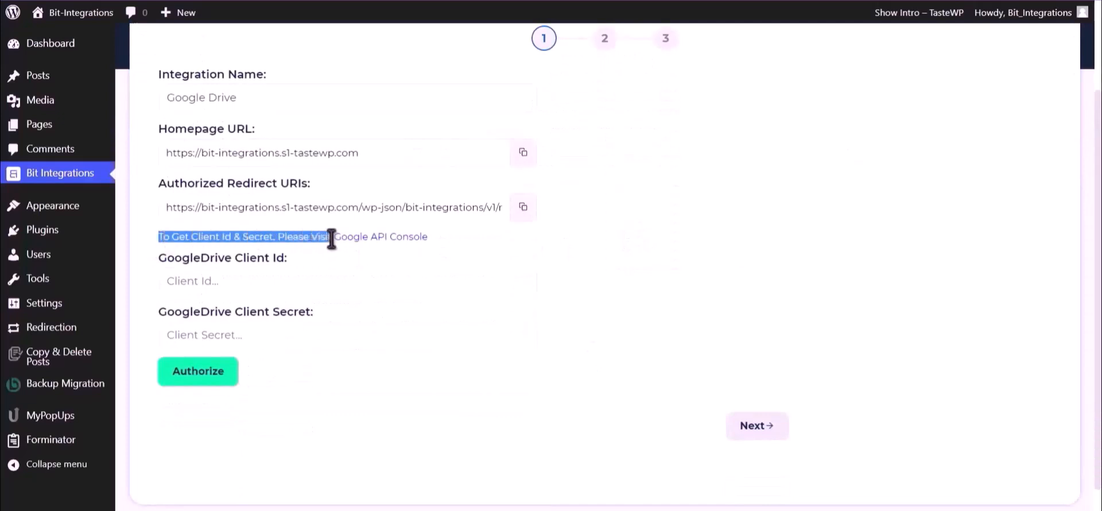
click(361, 247)
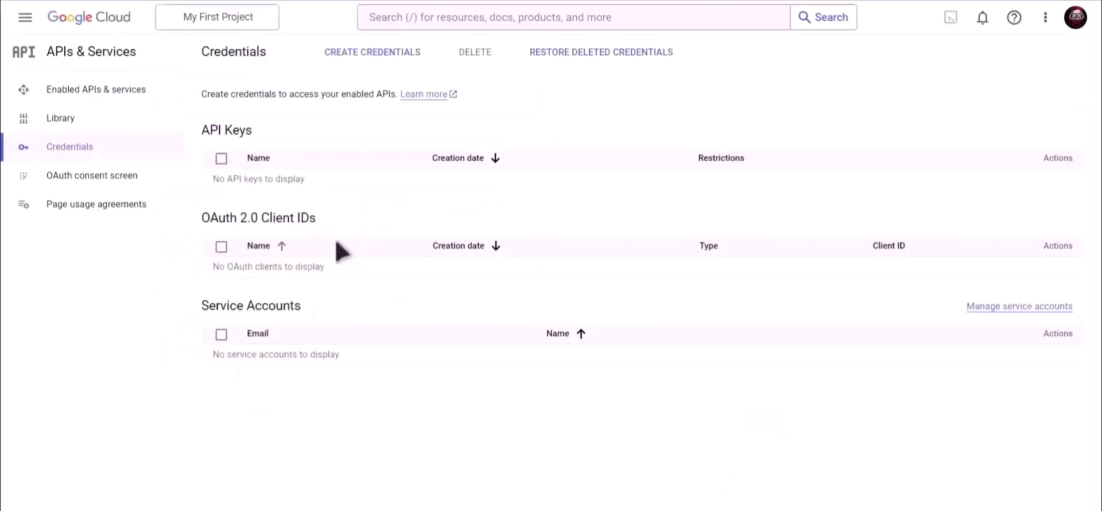
Step: Find 'Google Drive API' in the console search and enable it, then go to Credentials
click(488, 18)
text(Google)
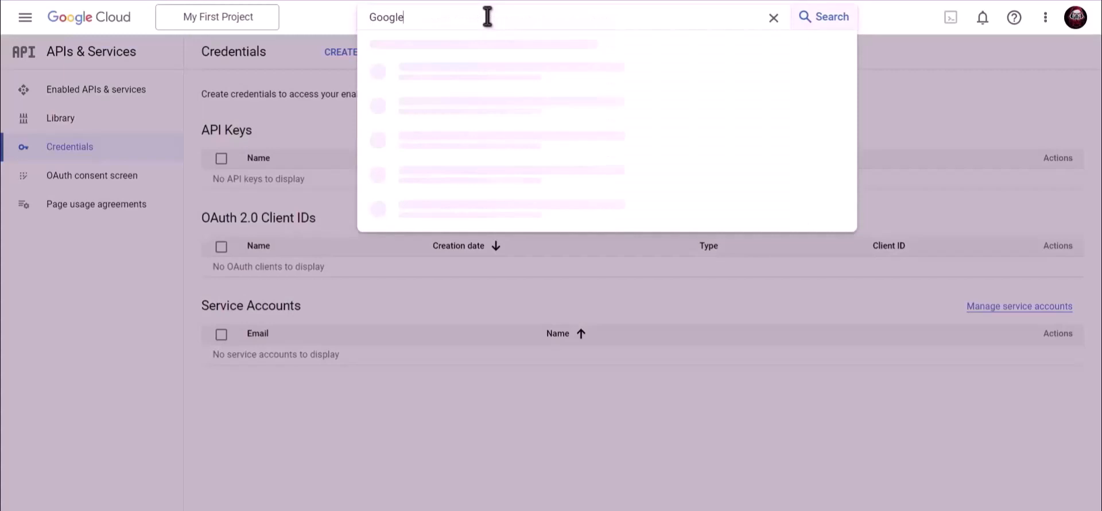
text( Drive API)
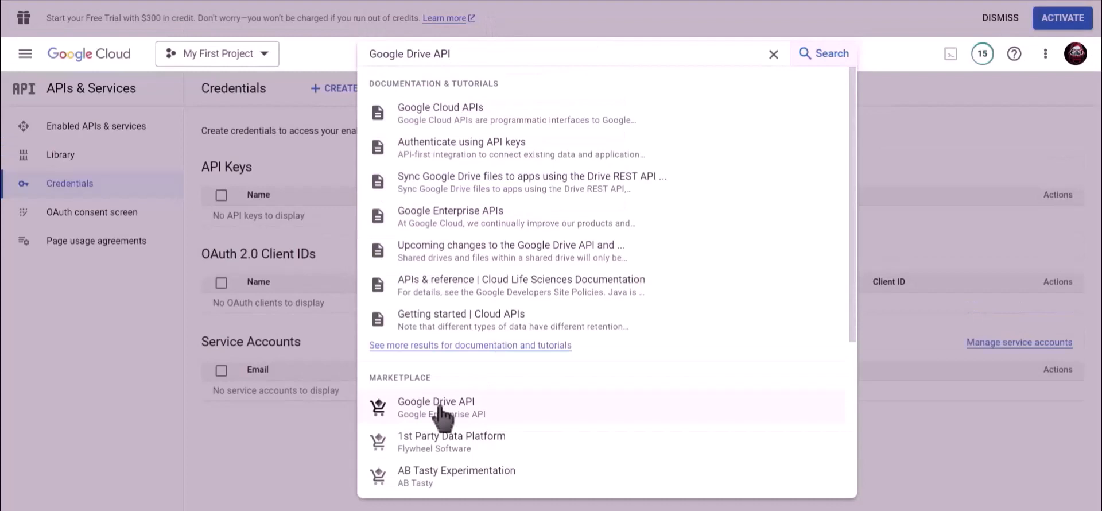
click(442, 417)
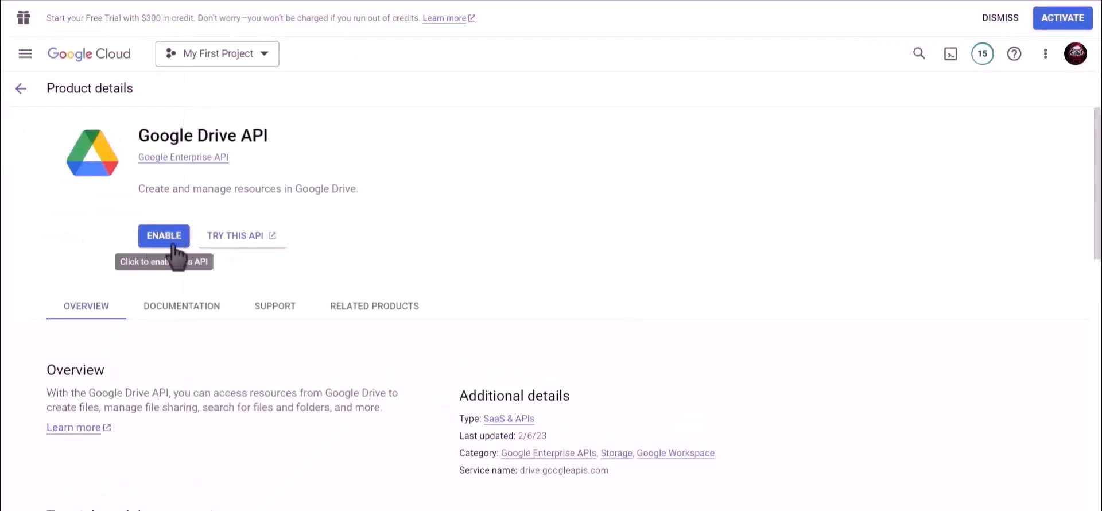
click(167, 236)
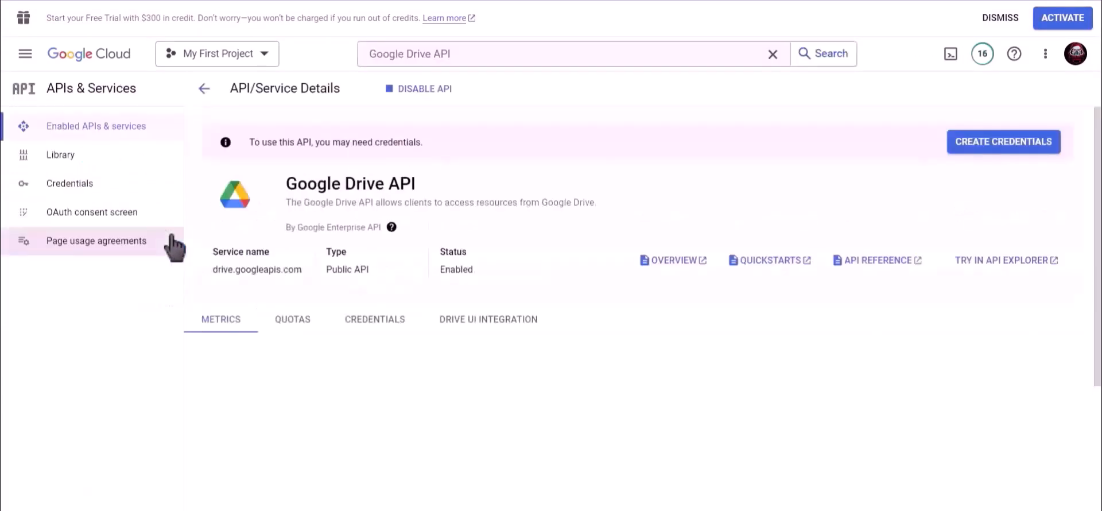
click(92, 187)
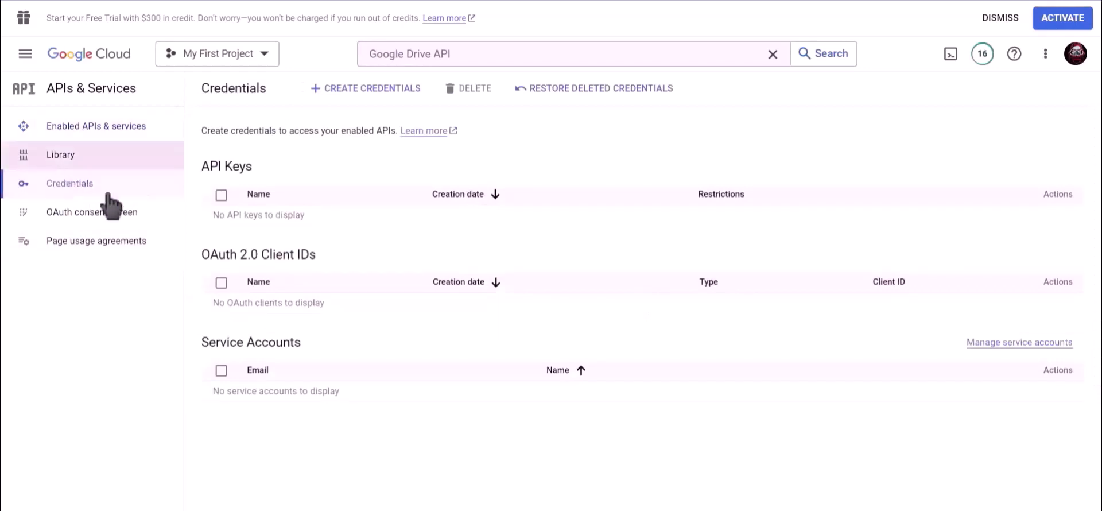
Step: Start a Web application OAuth client named 'Bit Integrations' and copy the plugin's redirect URI
click(365, 91)
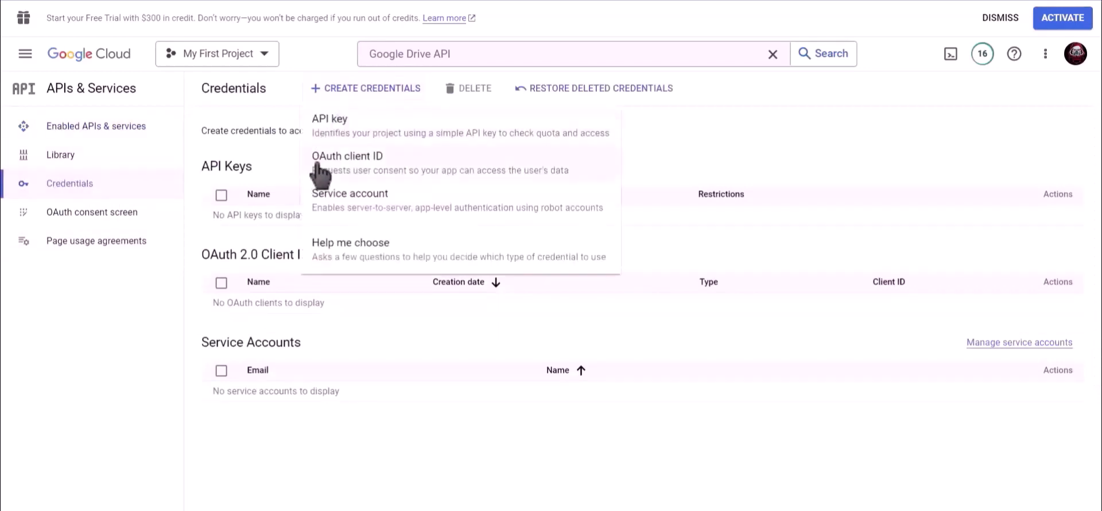
click(412, 171)
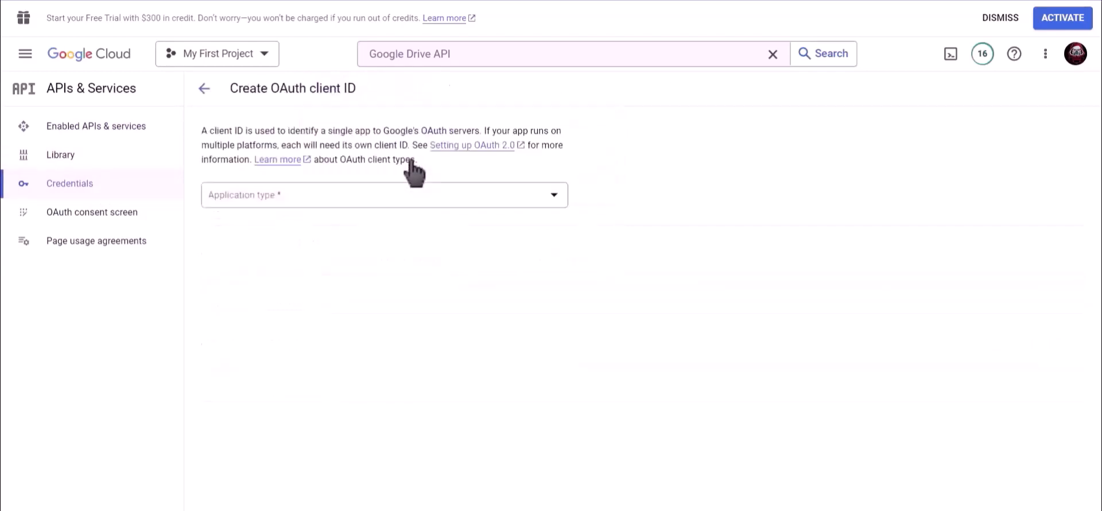
click(286, 198)
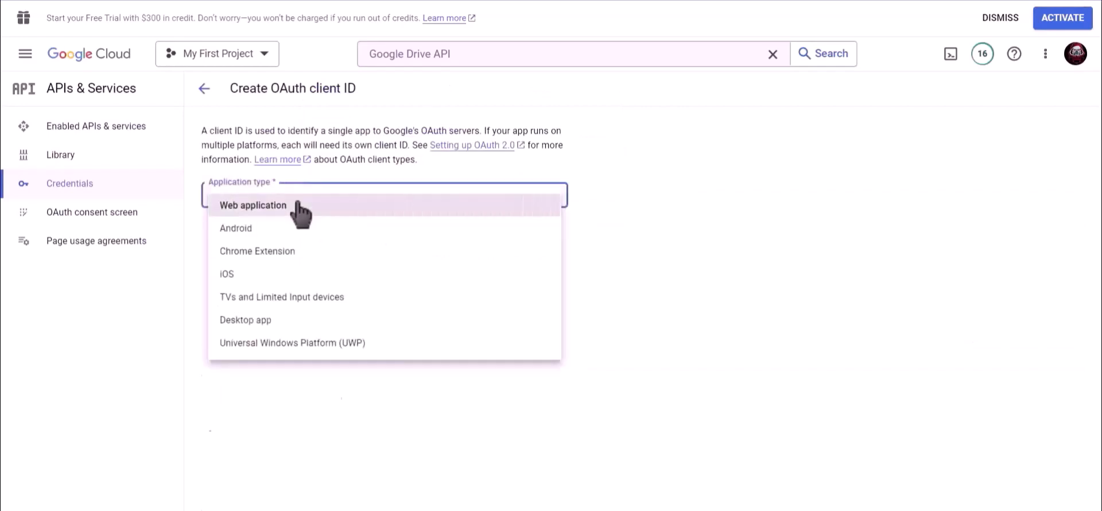
click(298, 206)
drag(271, 236, 207, 239)
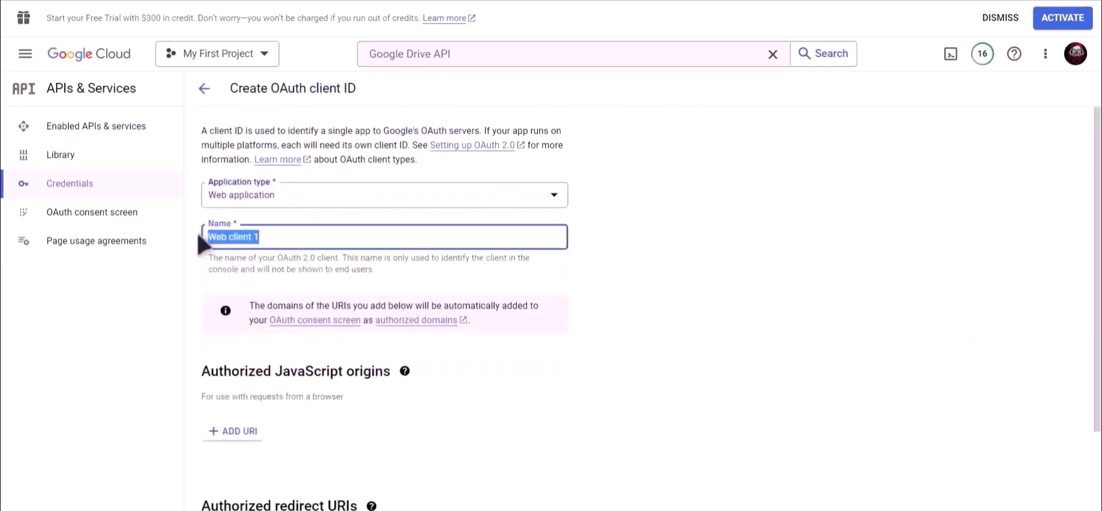
text(Bit Integrations)
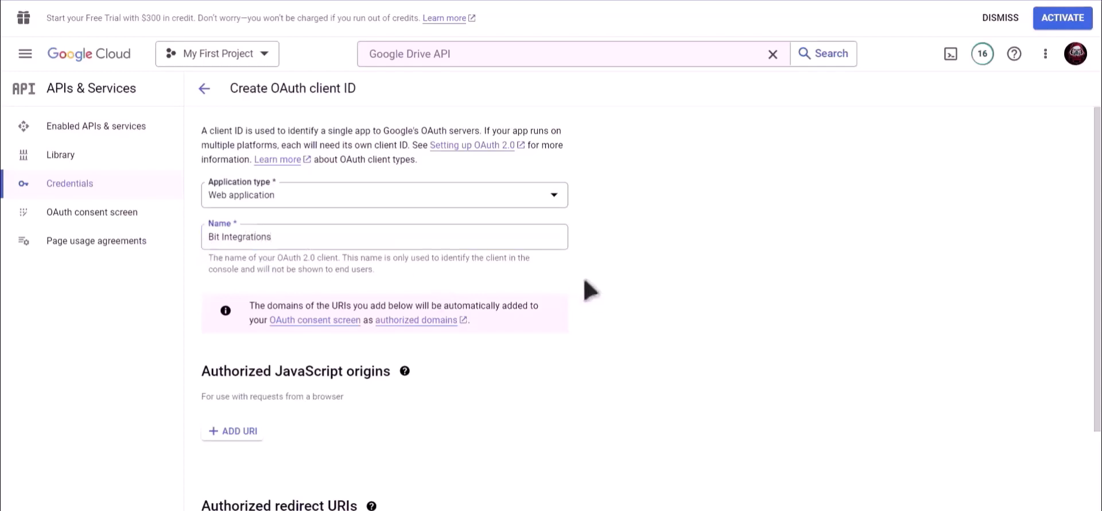
scroll(580, 296, down, 2)
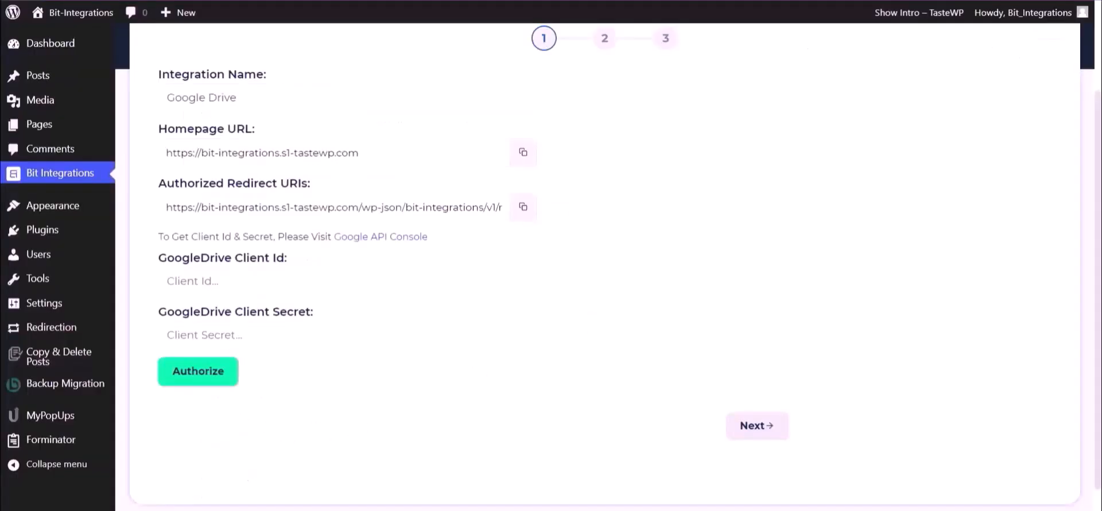
click(523, 210)
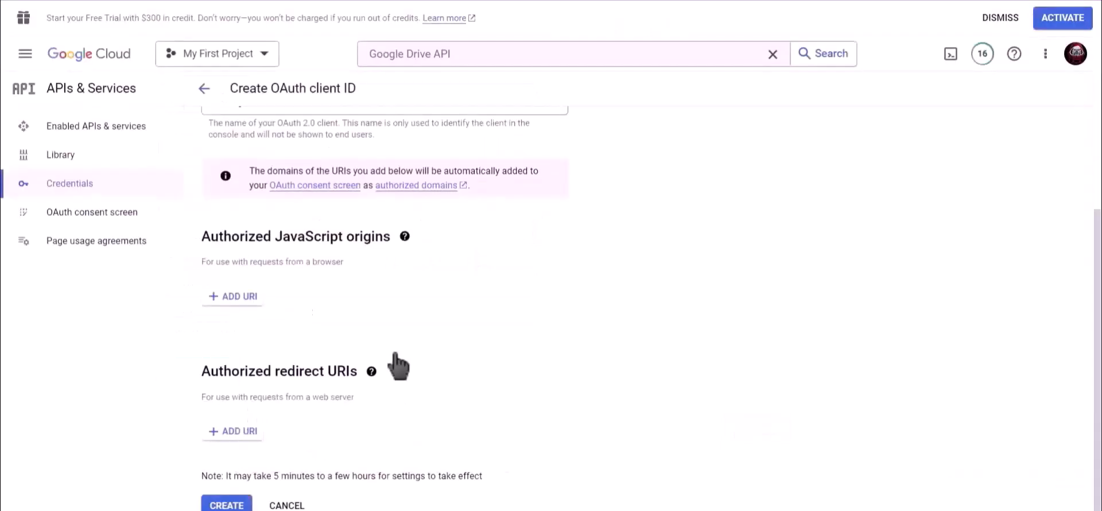
Step: Add the copied redirect URL under Authorized redirect URIs and create the OAuth client
click(240, 432)
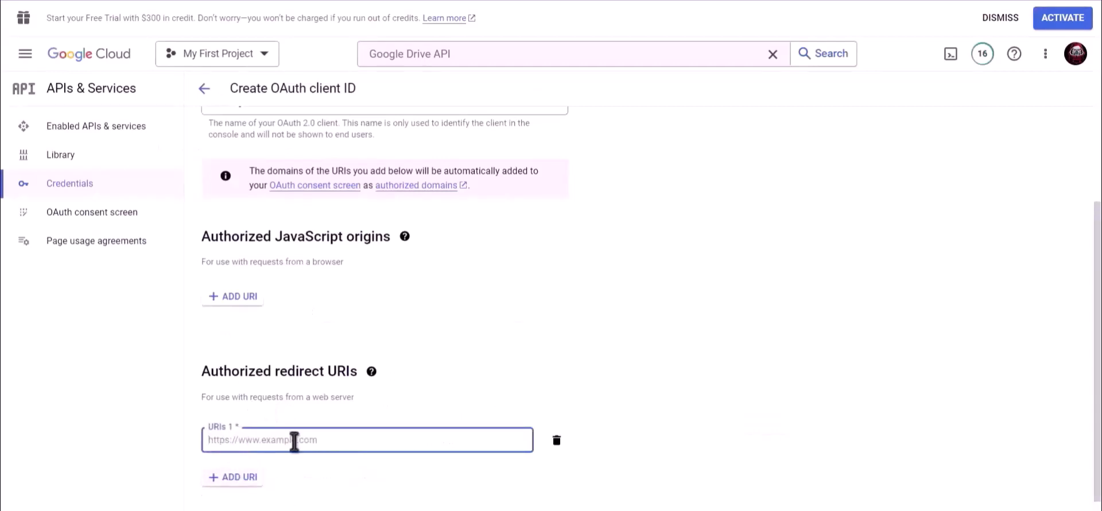
key(ctrl+v)
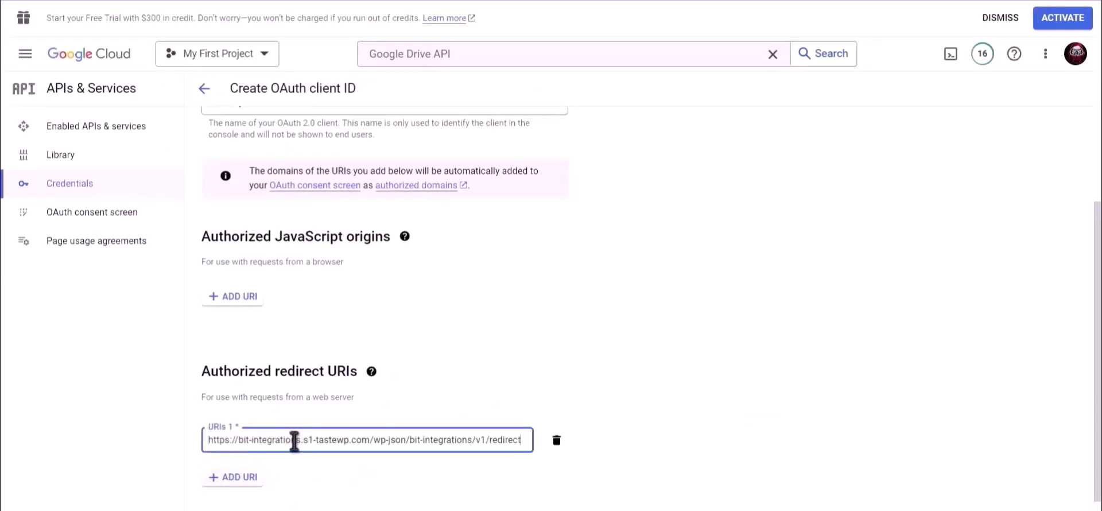
scroll(550, 378, down, 1)
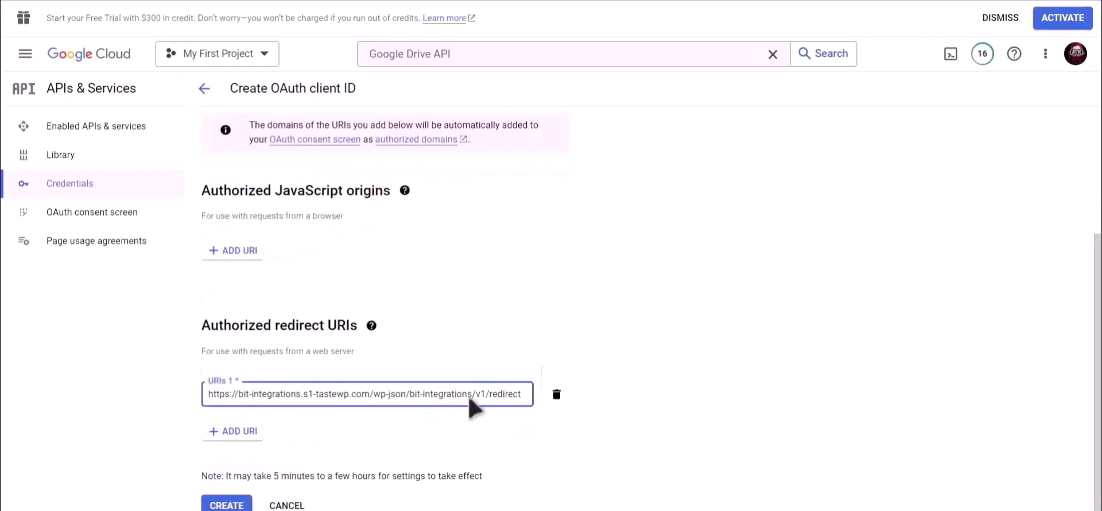
click(228, 505)
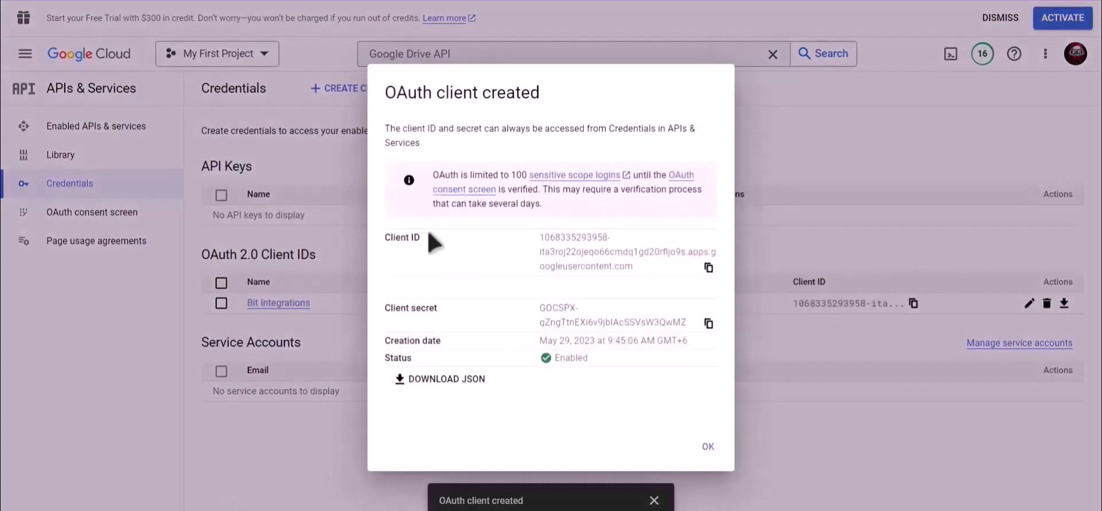
Step: Copy the new Client ID into the GoogleDrive Client Id field
drag(430, 238, 377, 238)
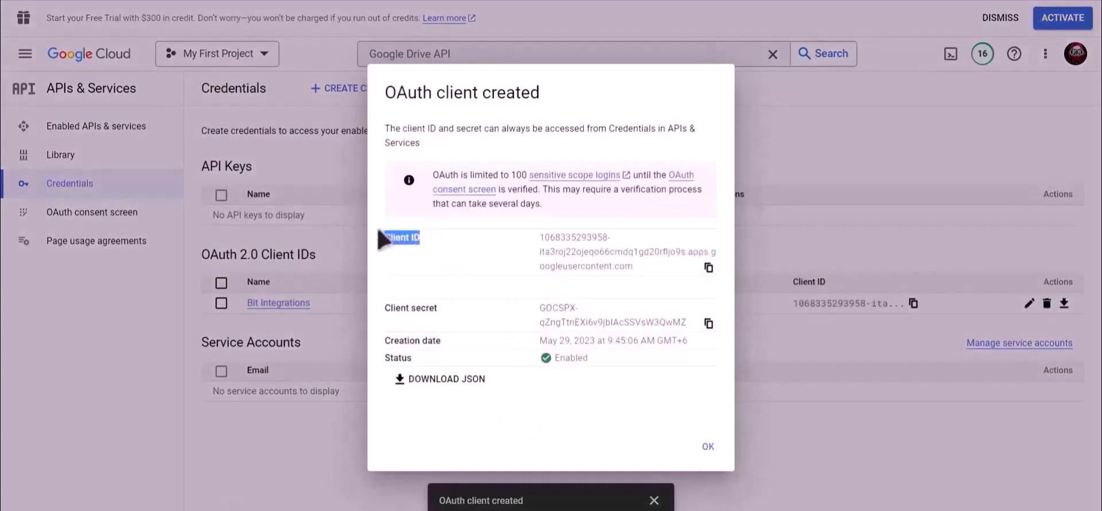
click(710, 268)
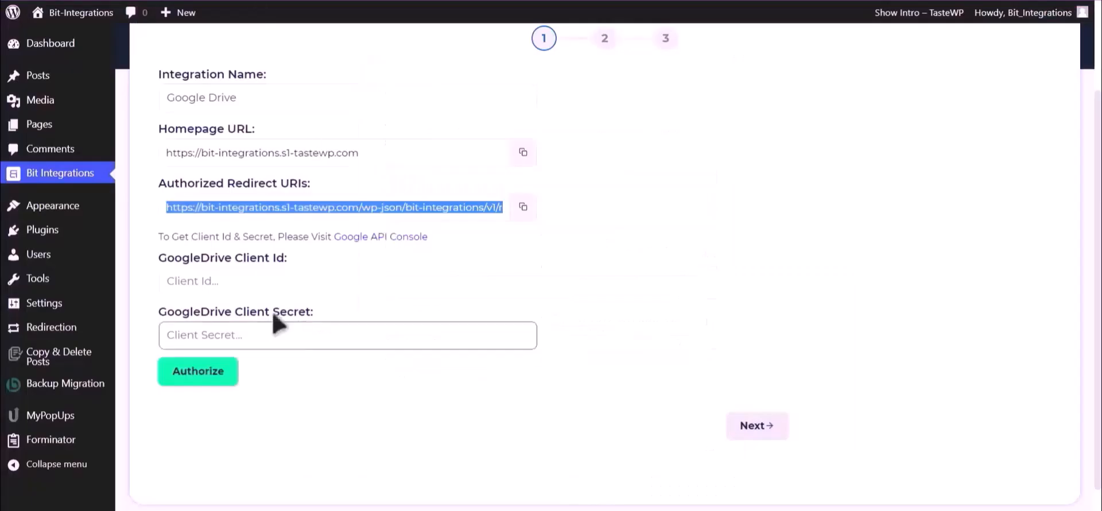
click(270, 285)
key(ctrl+v)
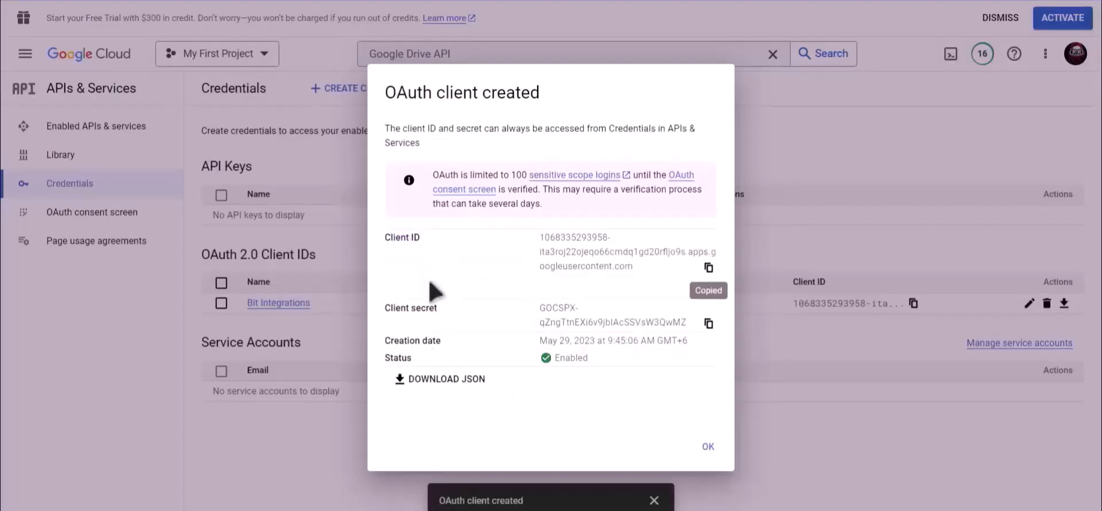
Step: Copy the Client secret into the GoogleDrive Client Secret field
drag(450, 310, 385, 317)
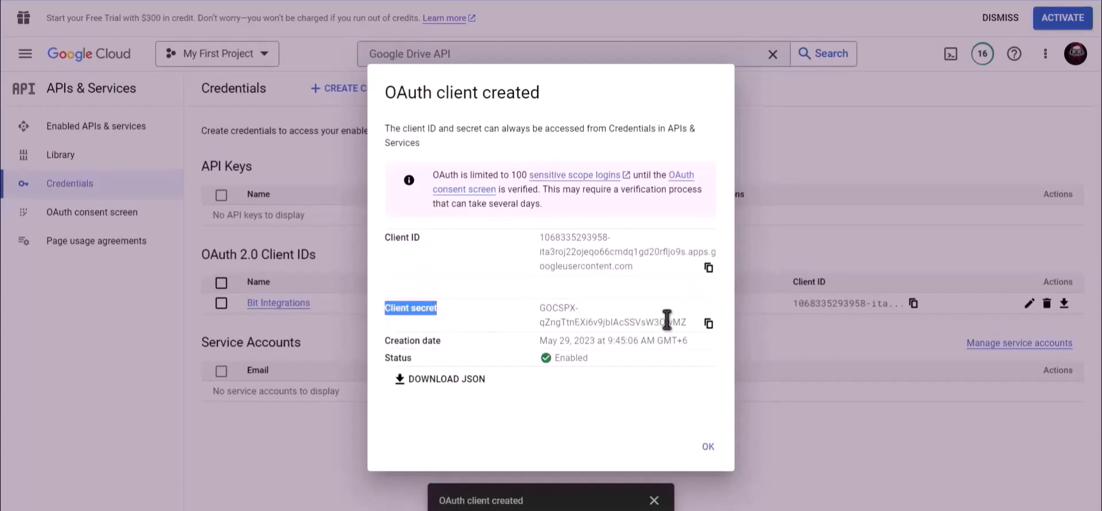
click(709, 324)
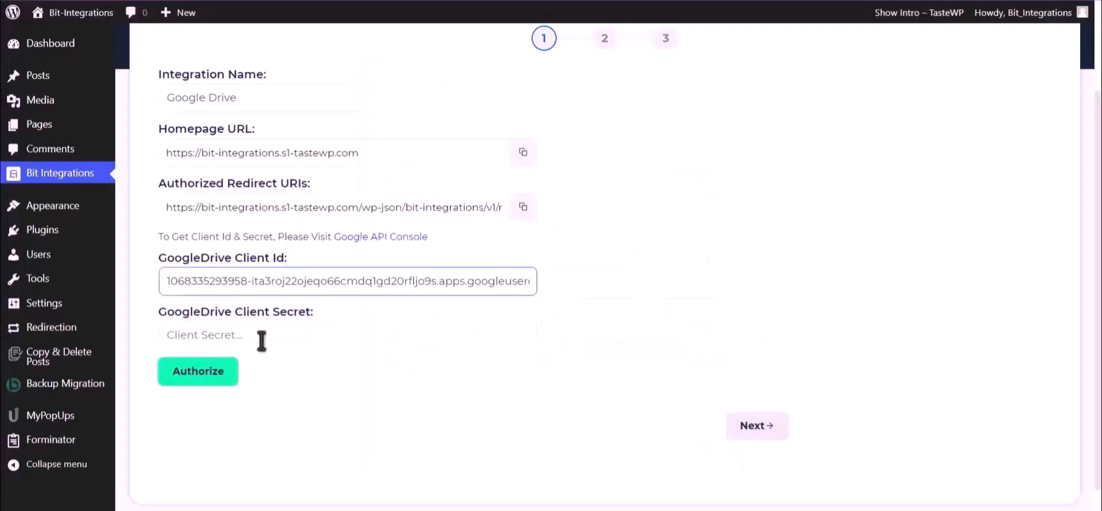
click(262, 342)
key(ctrl+v)
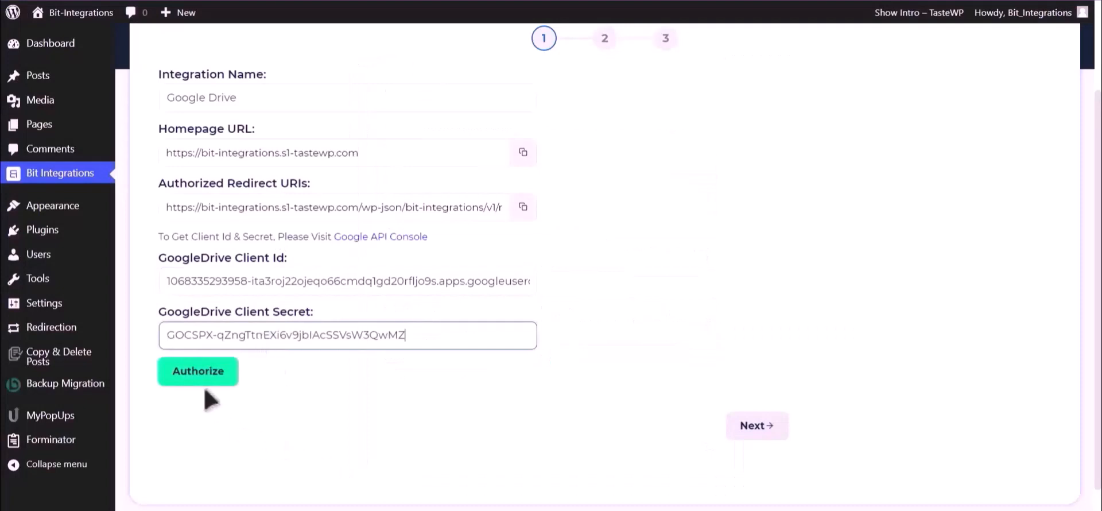
Step: Authorize Google Drive with the Google account, proceeding past the unverified-app warning and granting access
click(197, 373)
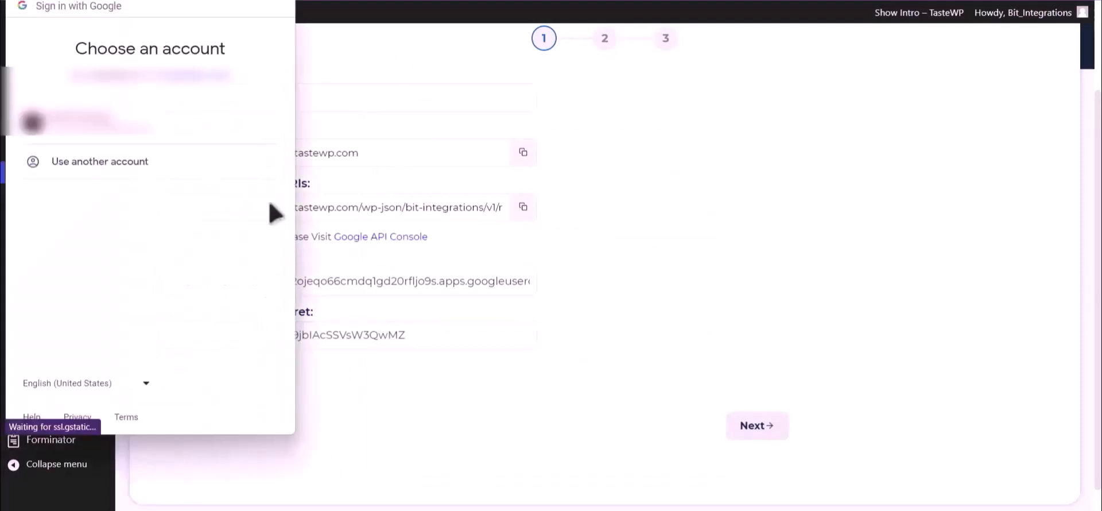
click(167, 144)
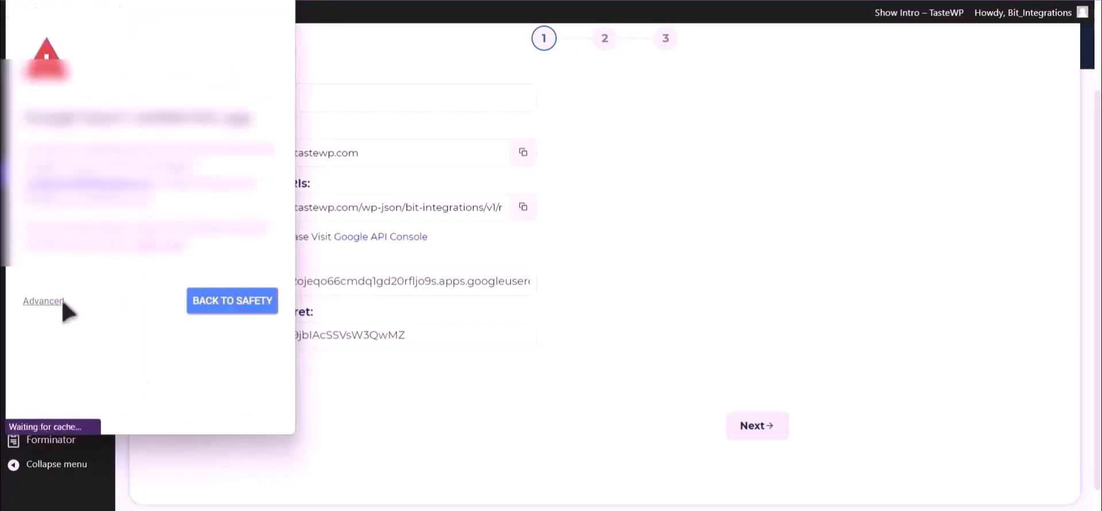
click(50, 301)
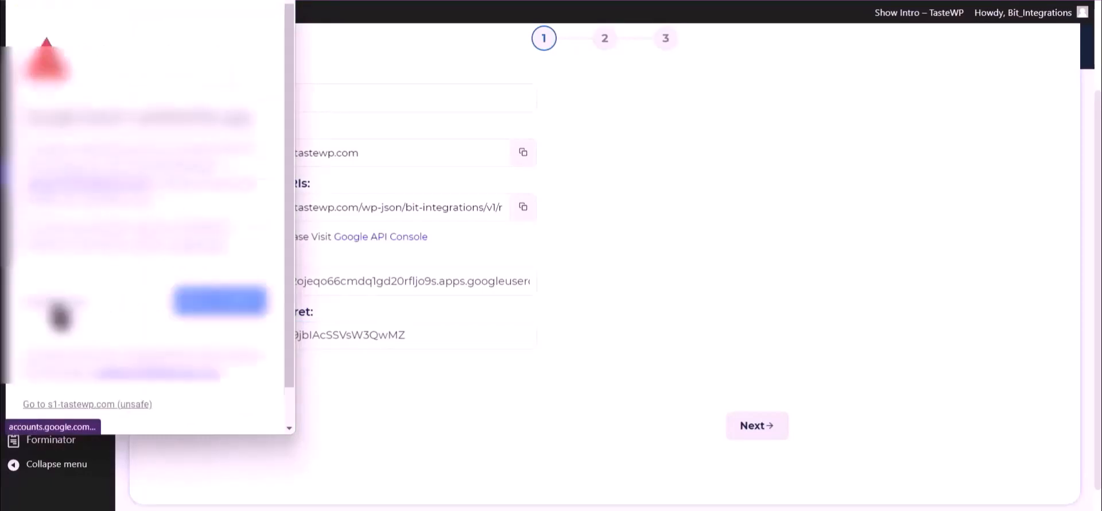
click(113, 405)
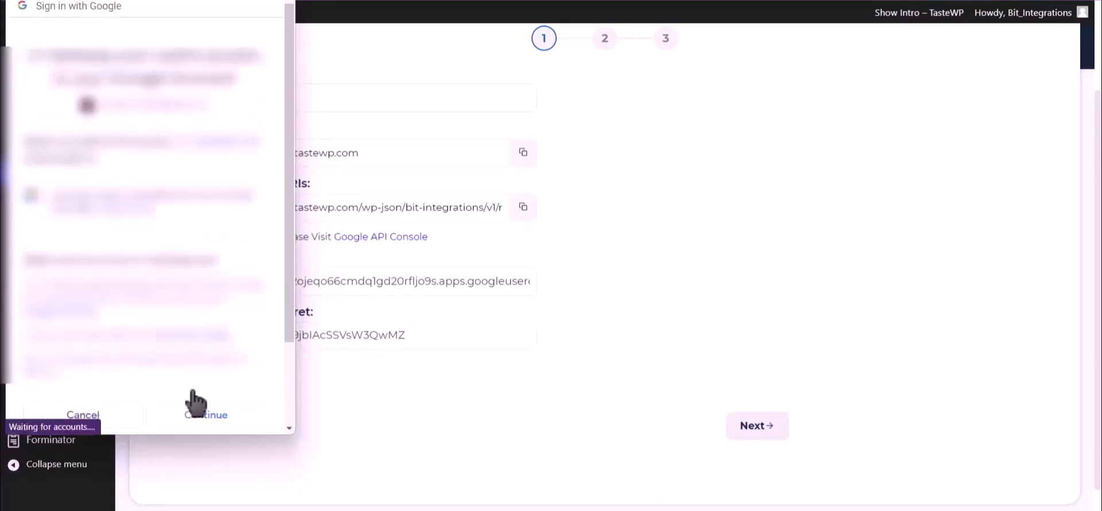
click(223, 423)
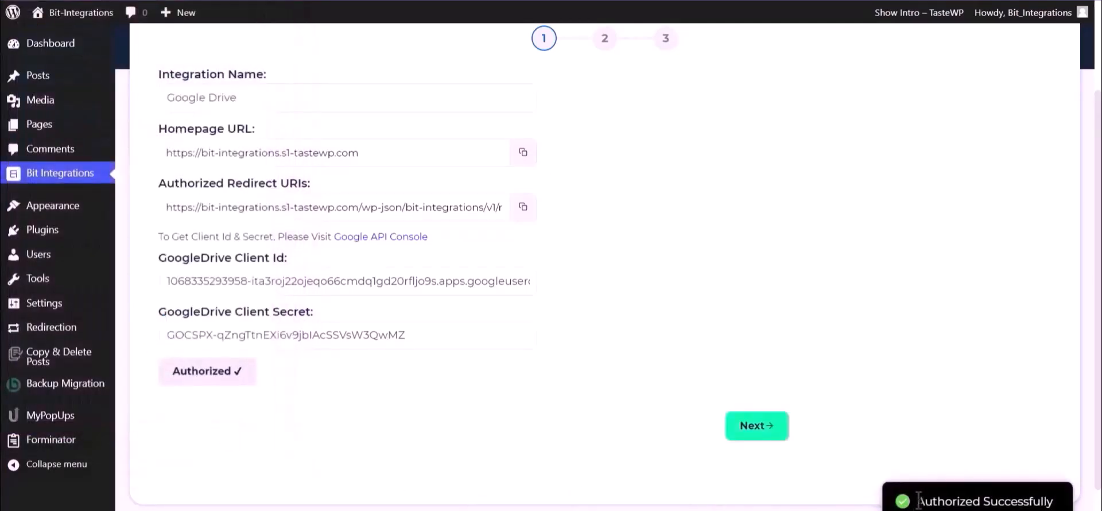
drag(916, 501, 1055, 501)
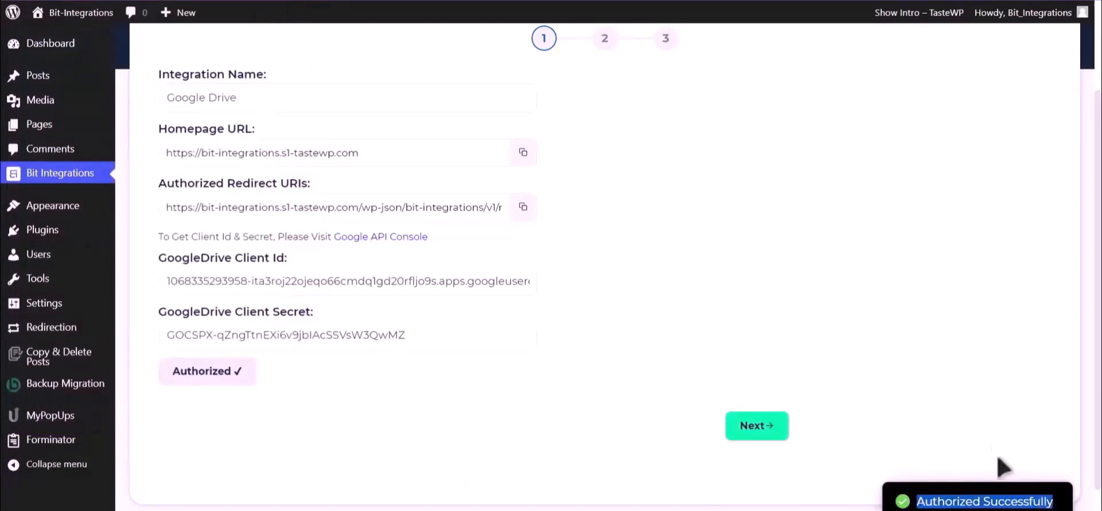
Step: Map the Upload file-1 field to the Bit Integrations Drive folder and continue
click(763, 436)
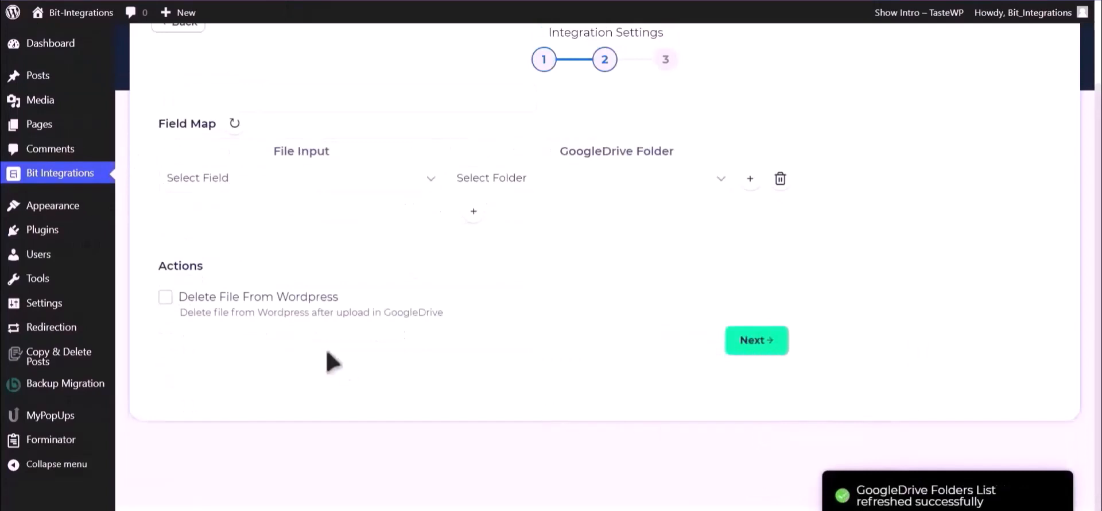
click(315, 180)
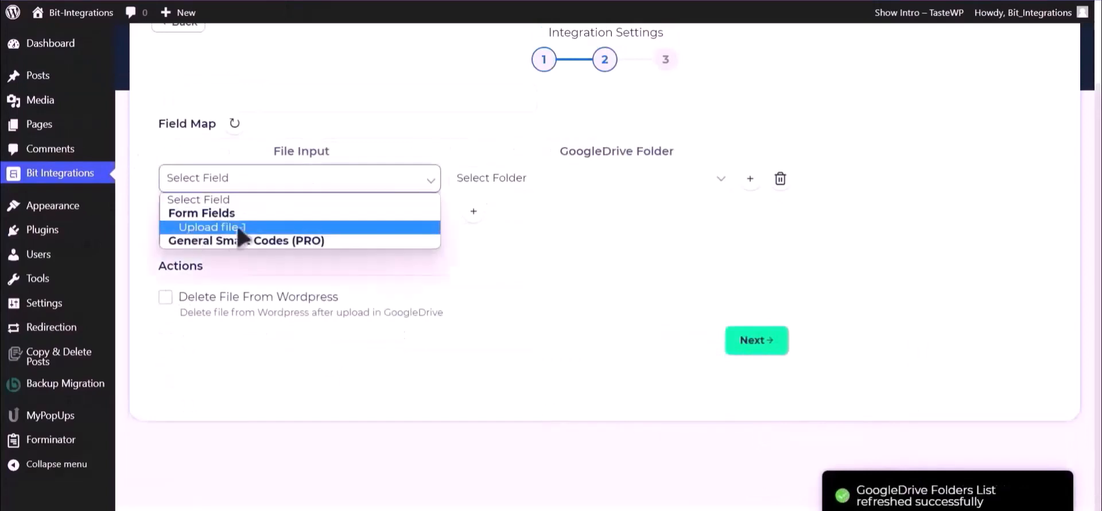
click(257, 228)
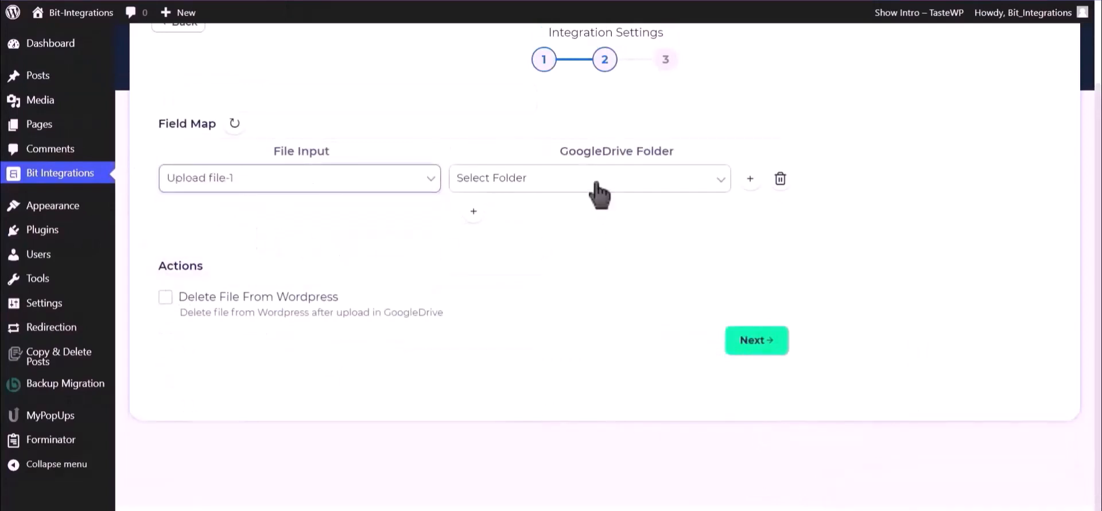
click(595, 188)
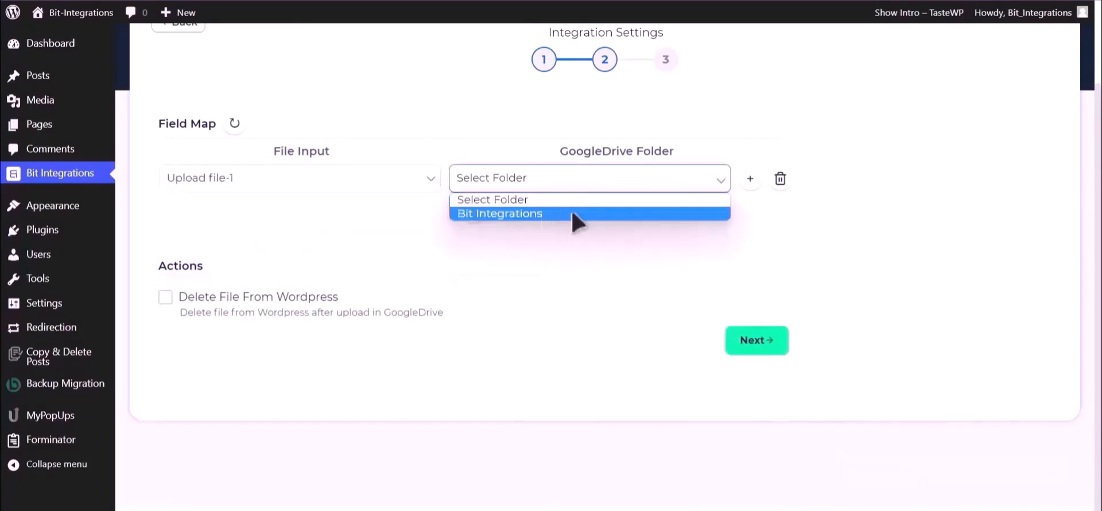
click(576, 214)
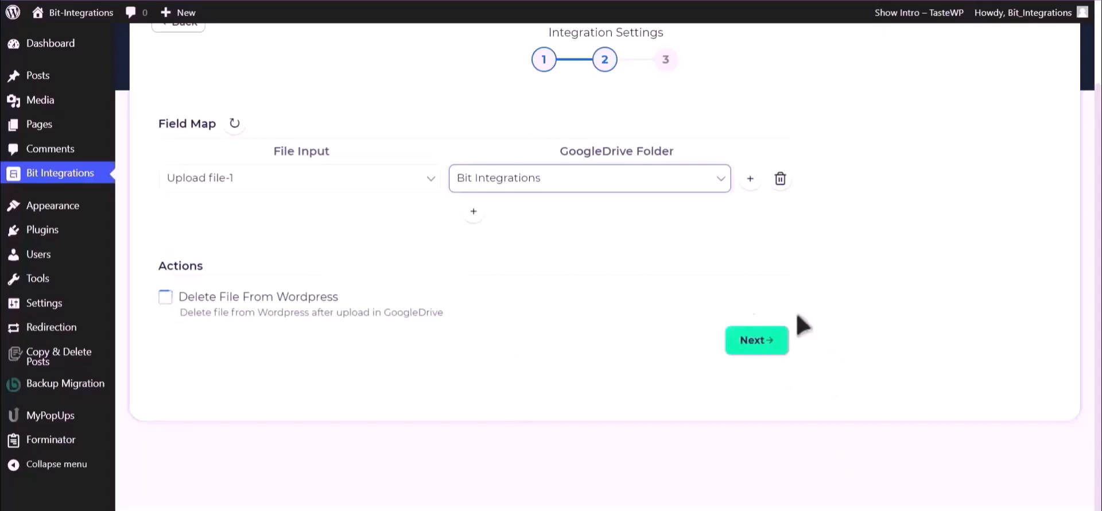
click(761, 343)
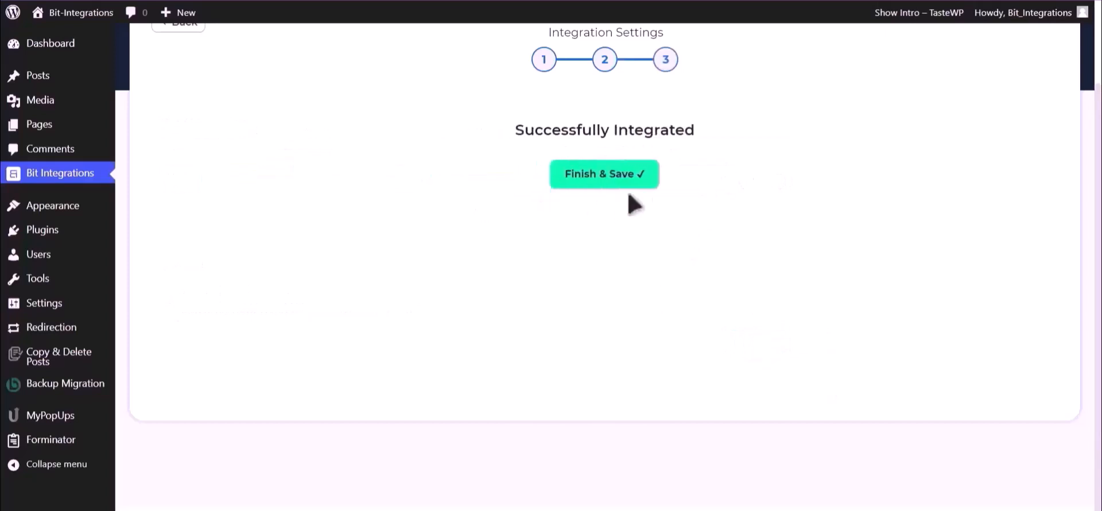
Step: Save the integration, then submit the contact form with an email and Bit Integrations.png attached
click(616, 183)
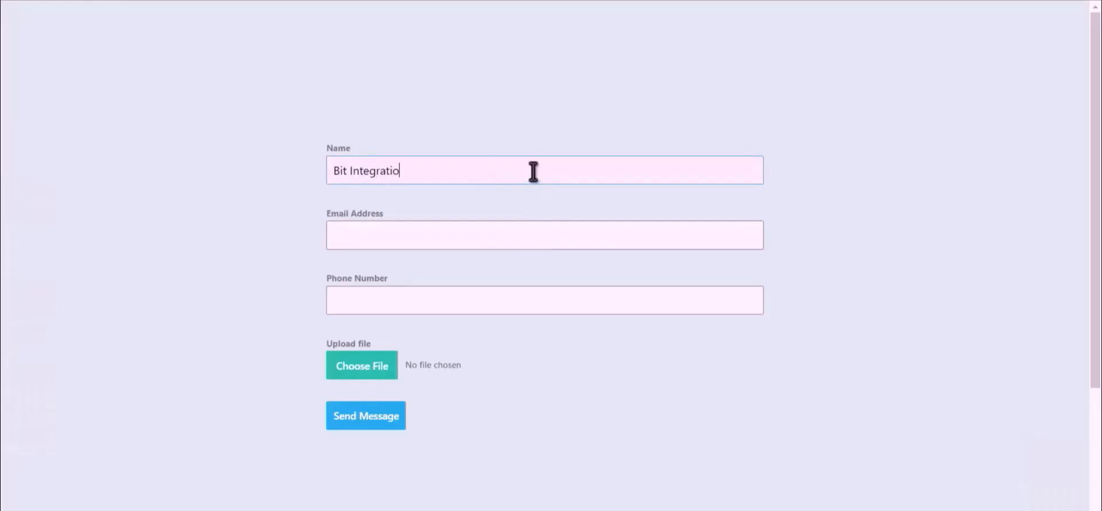
click(533, 231)
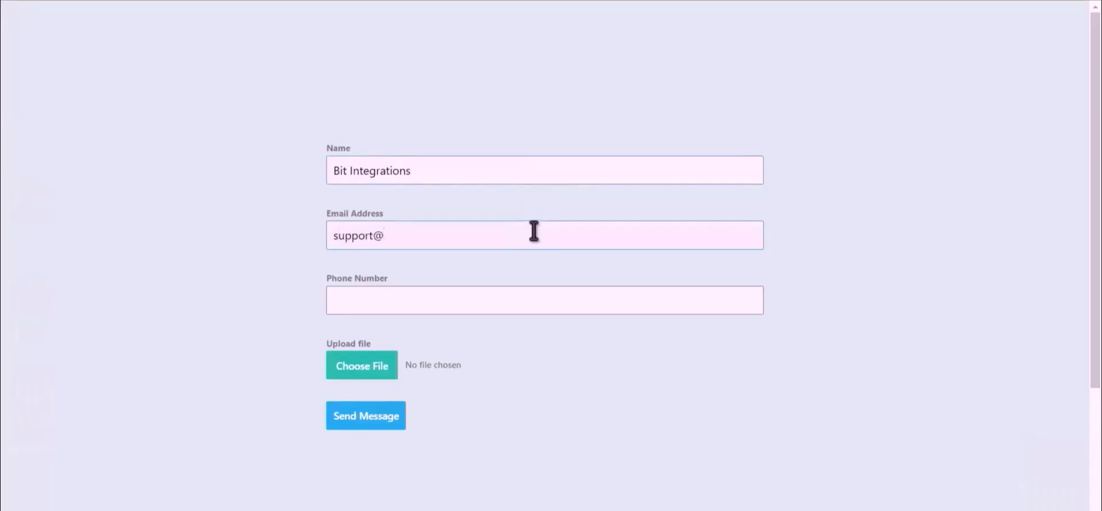
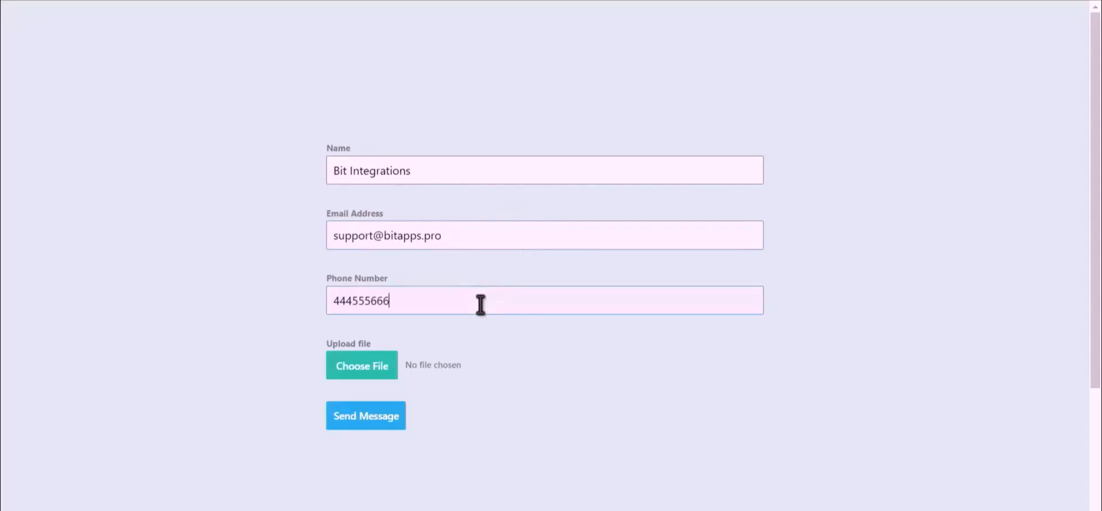
click(349, 380)
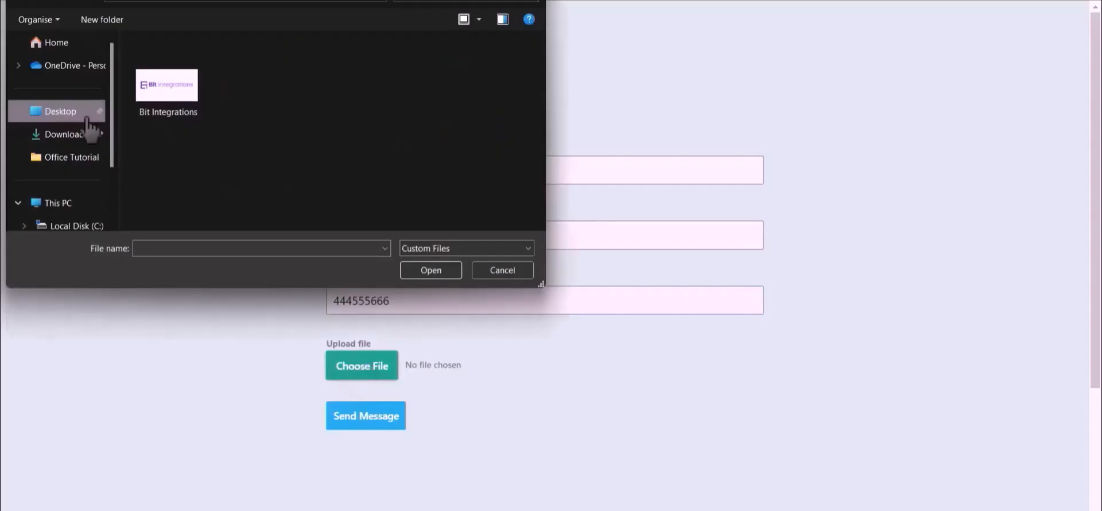
double_click(156, 89)
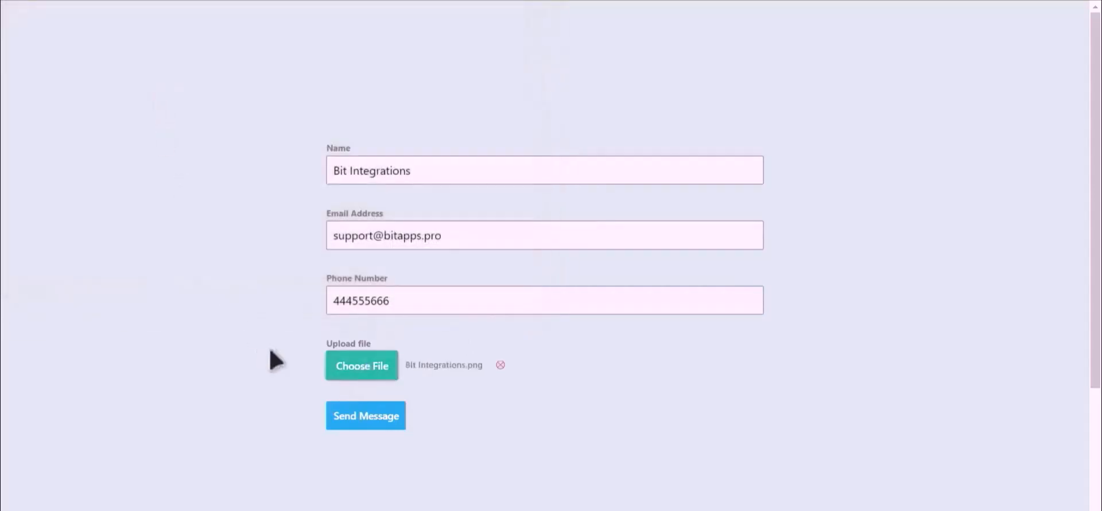
click(367, 417)
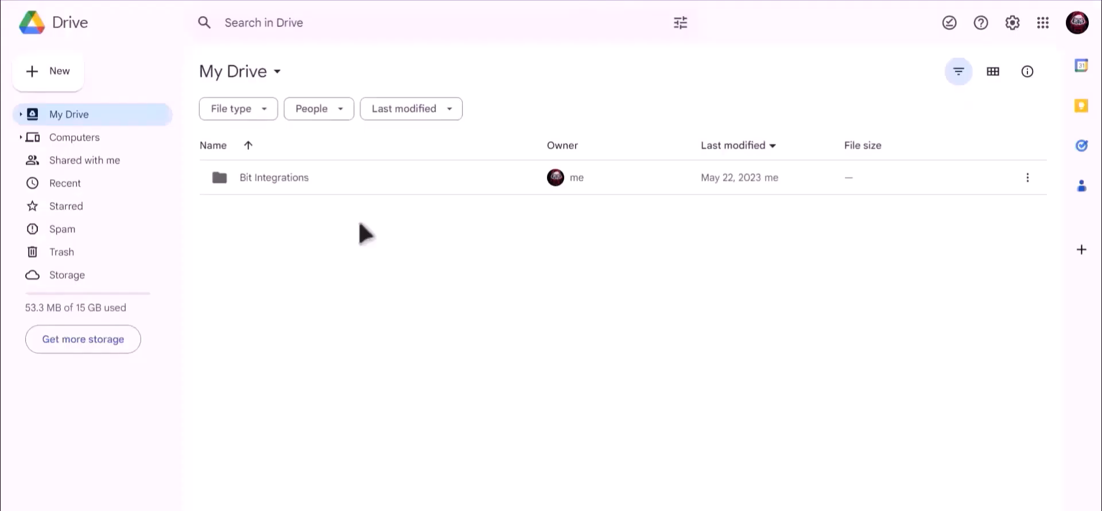
Step: Open the Bit Integrations folder in My Drive to check the uploaded PNG
click(255, 180)
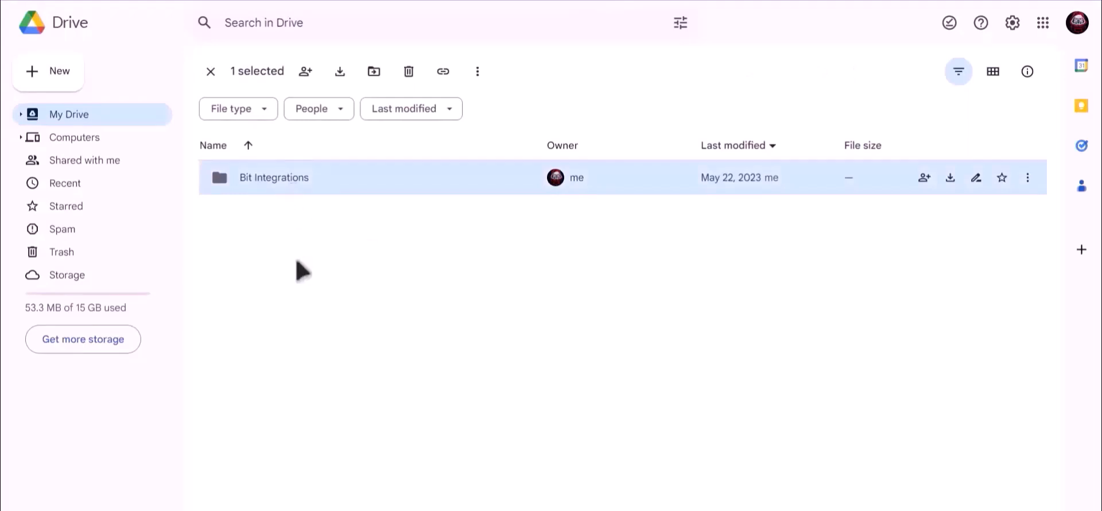
key(Return)
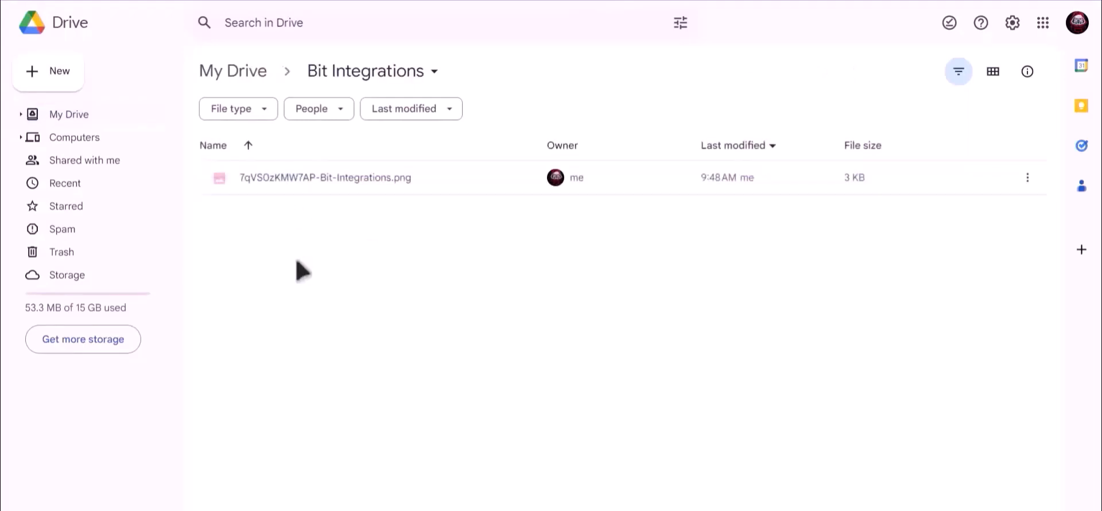